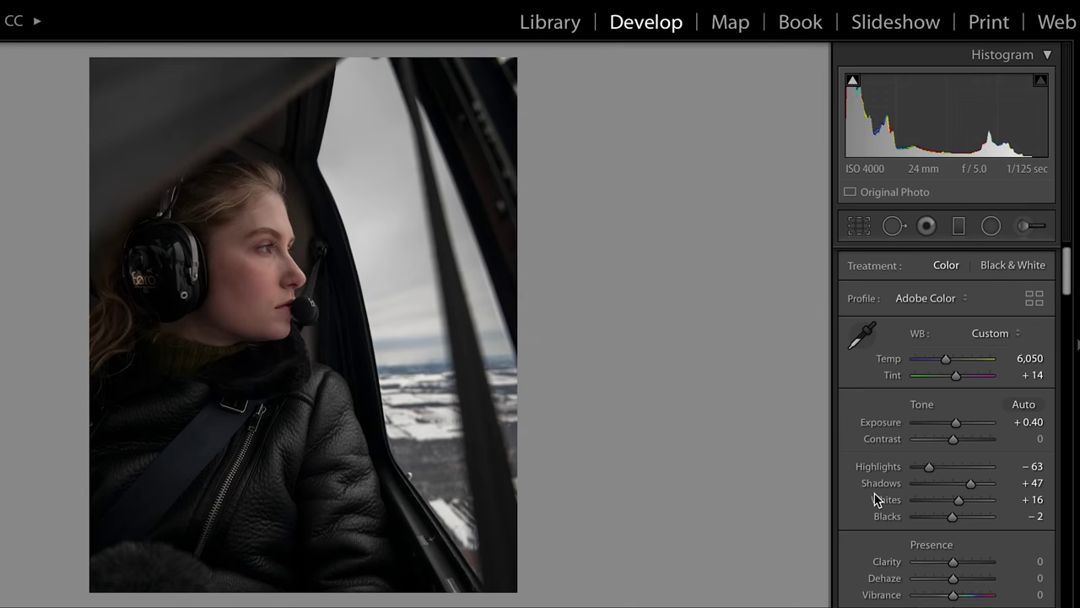
Step: Set the calibration's red primary to hue -11, saturation -18, green hue to -11, and blue primary to hue +9, saturation -7
{"action": "scroll", "coordinate": [876, 499], "scroll_direction": "down", "scroll_amount": 12}
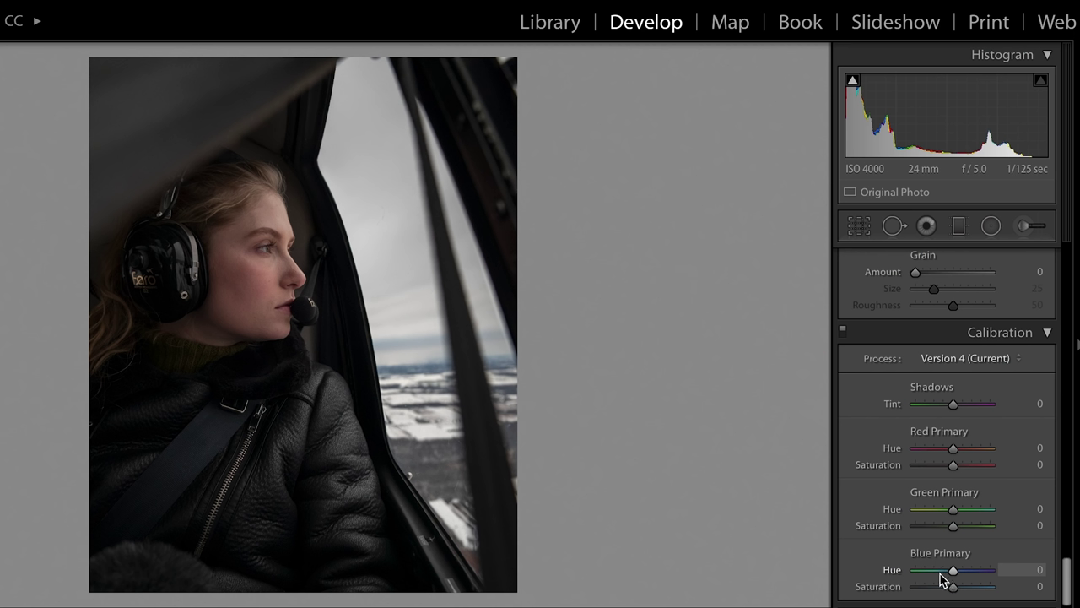
{"action": "left_click_drag", "start_coordinate": [936, 574], "coordinate": [964, 572]}
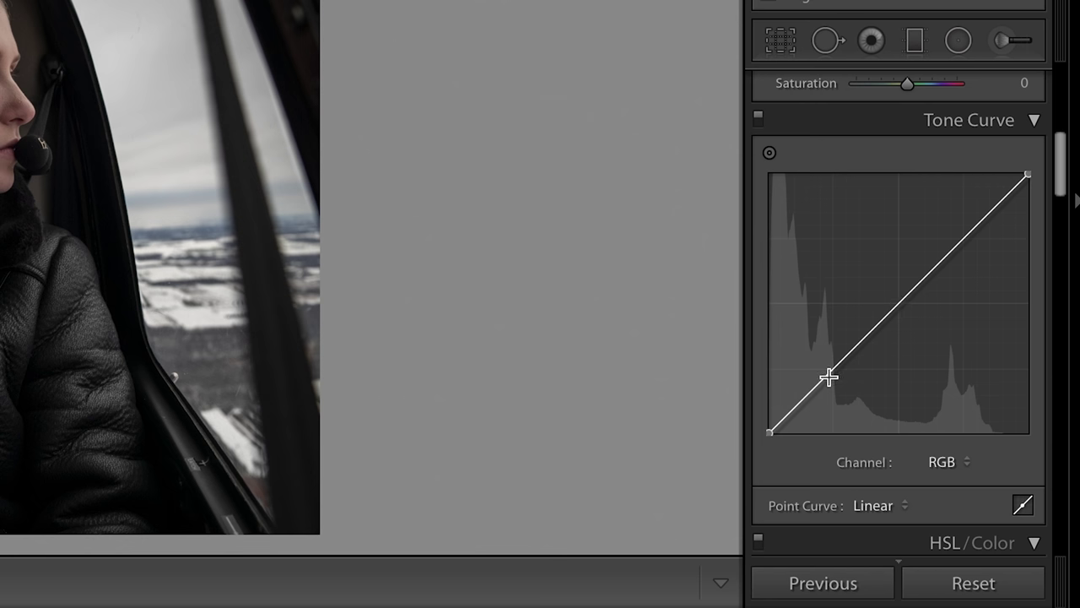
Step: Shape the RGB tone curve into a gentle S with a lowered shadow point and a raised highlight point, and compare its effect
{"action": "mouse_move", "coordinate": [827, 377]}
{"action": "left_mouse_down"}
{"action": "mouse_move", "coordinate": [835, 368]}
{"action": "mouse_move", "coordinate": [844, 375]}
{"action": "mouse_move", "coordinate": [835, 380]}
{"action": "left_mouse_up"}
{"action": "key", "text": "ctrl+z"}
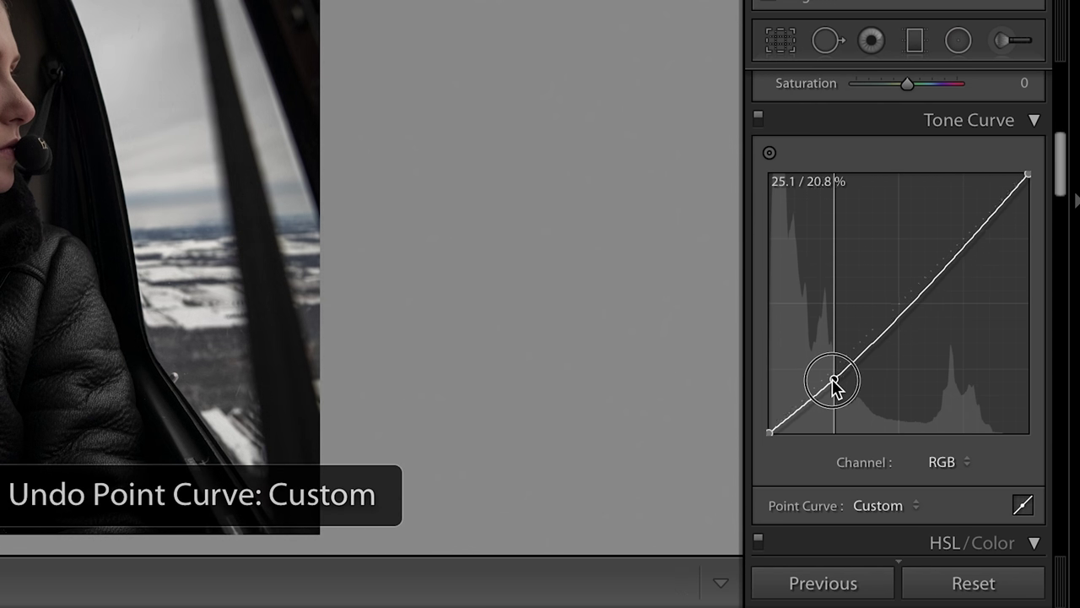
{"action": "left_click", "coordinate": [963, 251]}
{"action": "left_click_drag", "start_coordinate": [965, 252], "coordinate": [961, 240]}
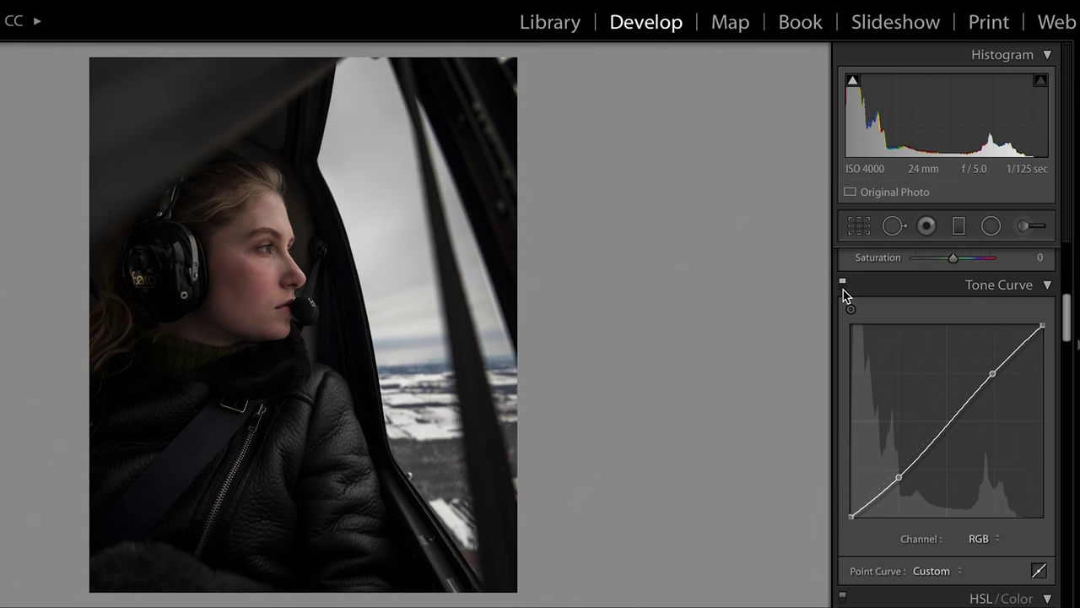
{"action": "left_click", "coordinate": [758, 115]}
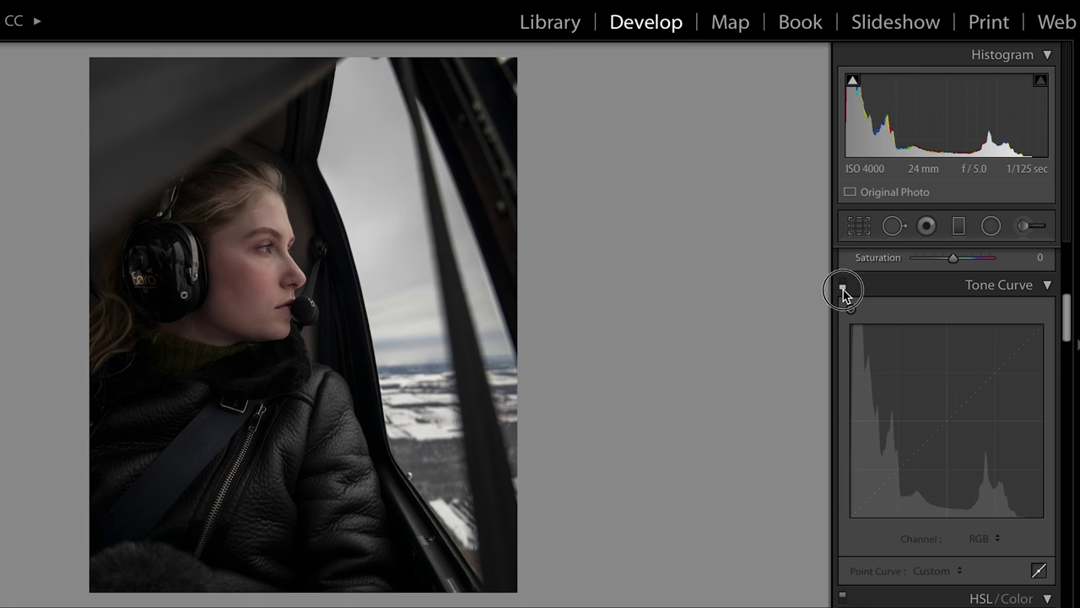
{"action": "left_click", "coordinate": [843, 288]}
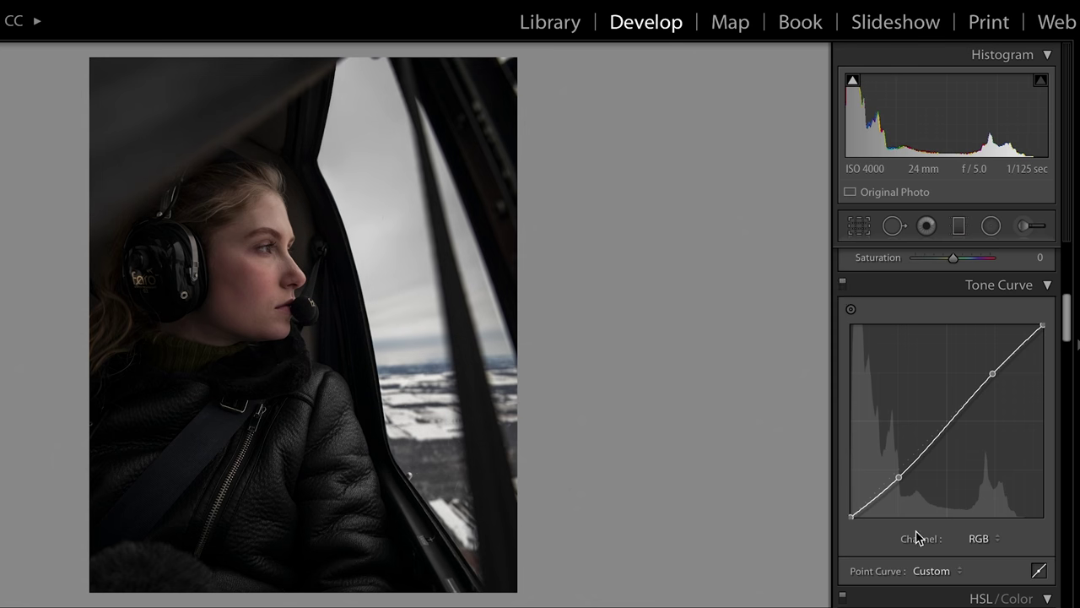
Step: Raise the tone curve's shadow point slightly and set the basic Shadows to +62
{"action": "left_click_drag", "start_coordinate": [900, 481], "coordinate": [900, 475]}
{"action": "scroll", "coordinate": [864, 432], "scroll_direction": "up", "scroll_amount": 6}
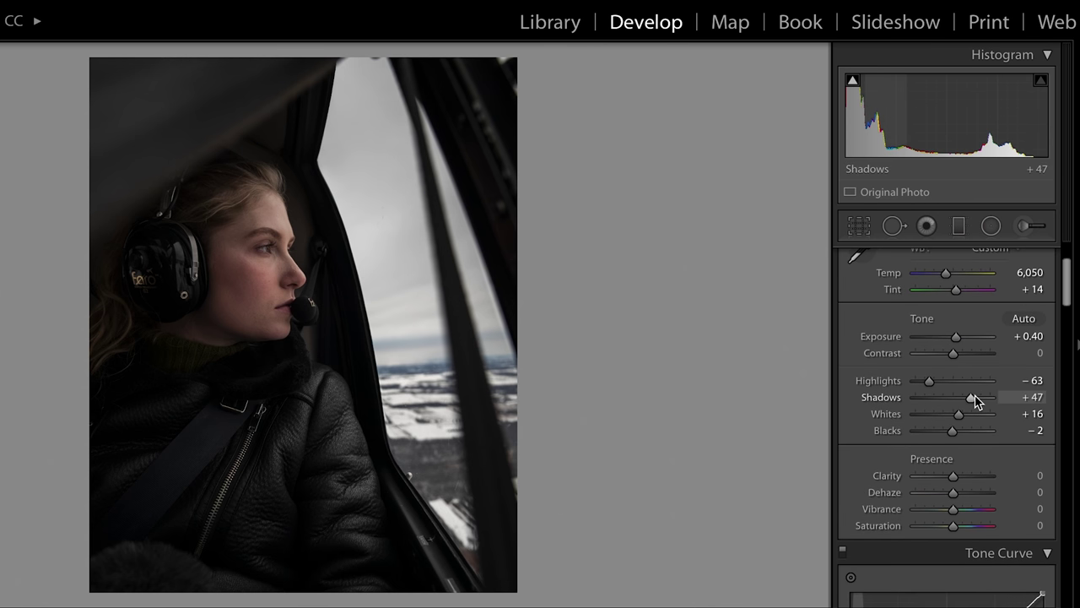
{"action": "left_click_drag", "start_coordinate": [977, 398], "coordinate": [977, 399]}
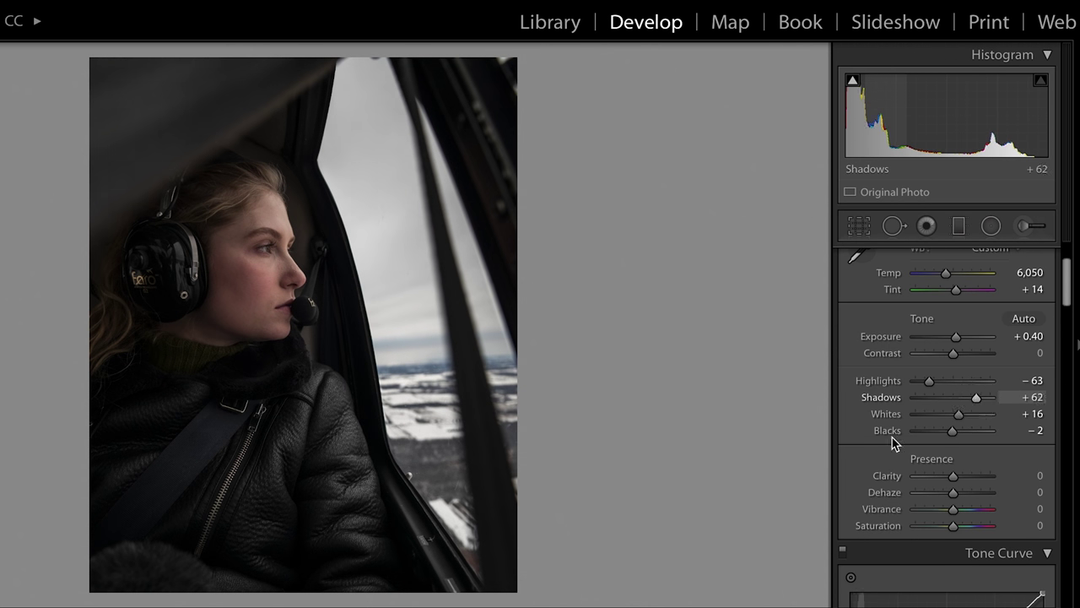
Step: Shift the HSL blue hue to -35 and reduce aqua saturation to -29 and blue saturation to -50
{"action": "scroll", "coordinate": [865, 462], "scroll_direction": "down", "scroll_amount": 6}
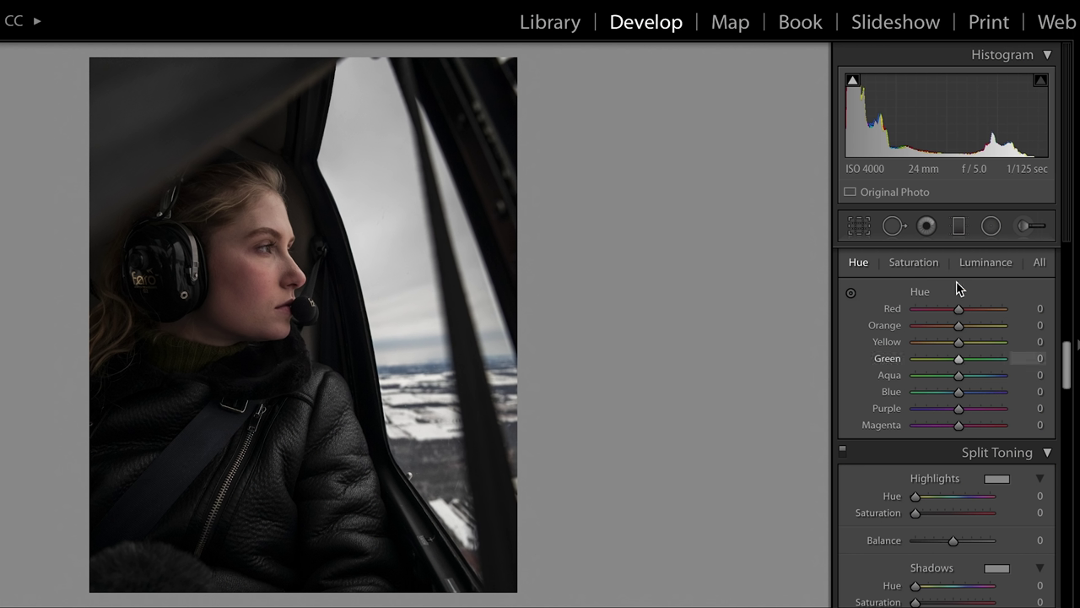
{"action": "mouse_move", "coordinate": [973, 312]}
{"action": "left_mouse_down"}
{"action": "mouse_move", "coordinate": [954, 332]}
{"action": "mouse_move", "coordinate": [1024, 333]}
{"action": "mouse_move", "coordinate": [963, 327]}
{"action": "left_mouse_up"}
{"action": "left_click_drag", "start_coordinate": [942, 396], "coordinate": [945, 395]}
{"action": "left_click", "coordinate": [914, 262]}
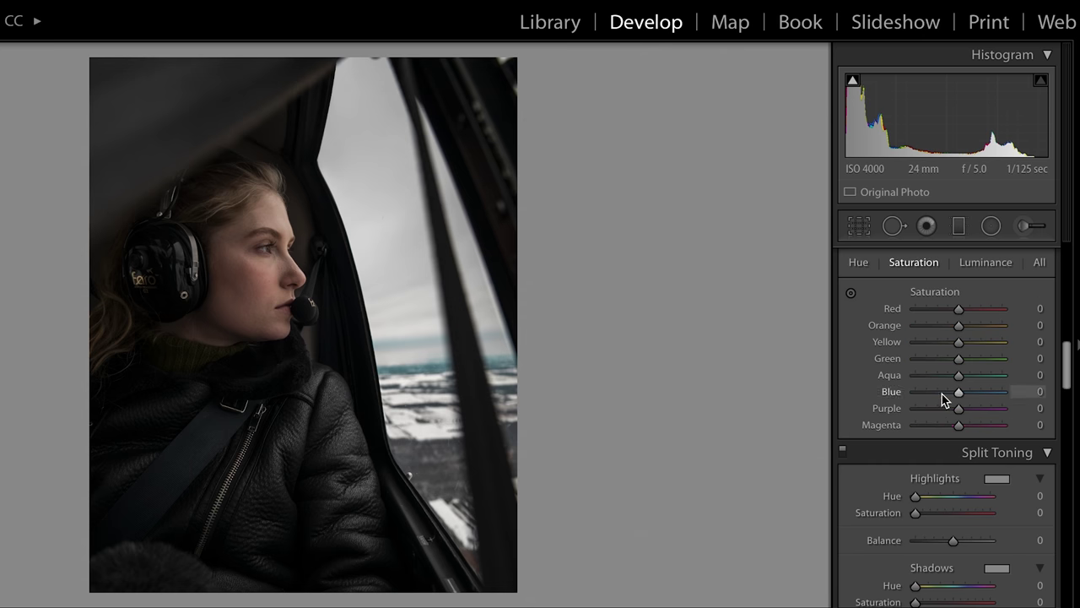
{"action": "left_click_drag", "start_coordinate": [943, 398], "coordinate": [939, 399]}
Step: Cool the photo's white balance to a temperature of 5,277
{"action": "scroll", "coordinate": [892, 346], "scroll_direction": "up", "scroll_amount": 10}
{"action": "scroll", "coordinate": [892, 340], "scroll_direction": "down", "scroll_amount": 1}
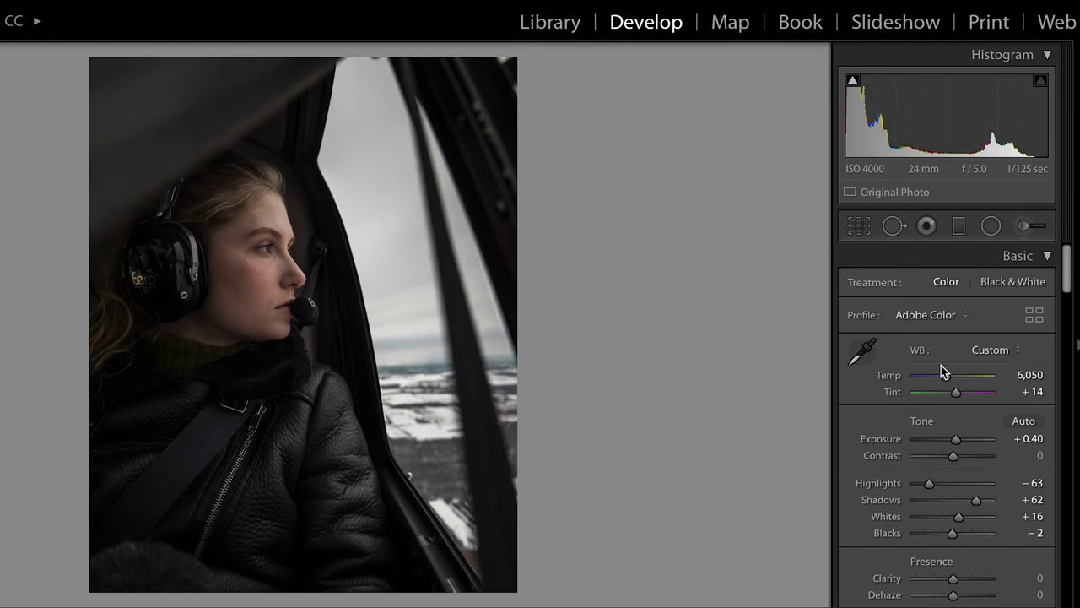
{"action": "left_click_drag", "start_coordinate": [946, 374], "coordinate": [942, 374]}
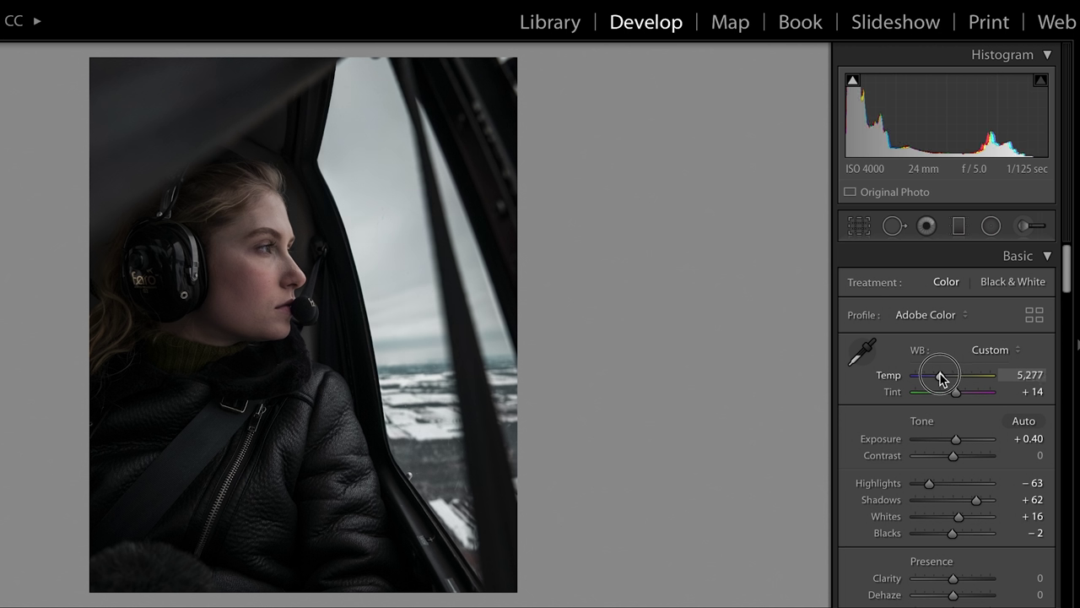
Step: Shift the HSL red hue toward orange, to about +48
{"action": "scroll", "coordinate": [876, 466], "scroll_direction": "down", "scroll_amount": 10}
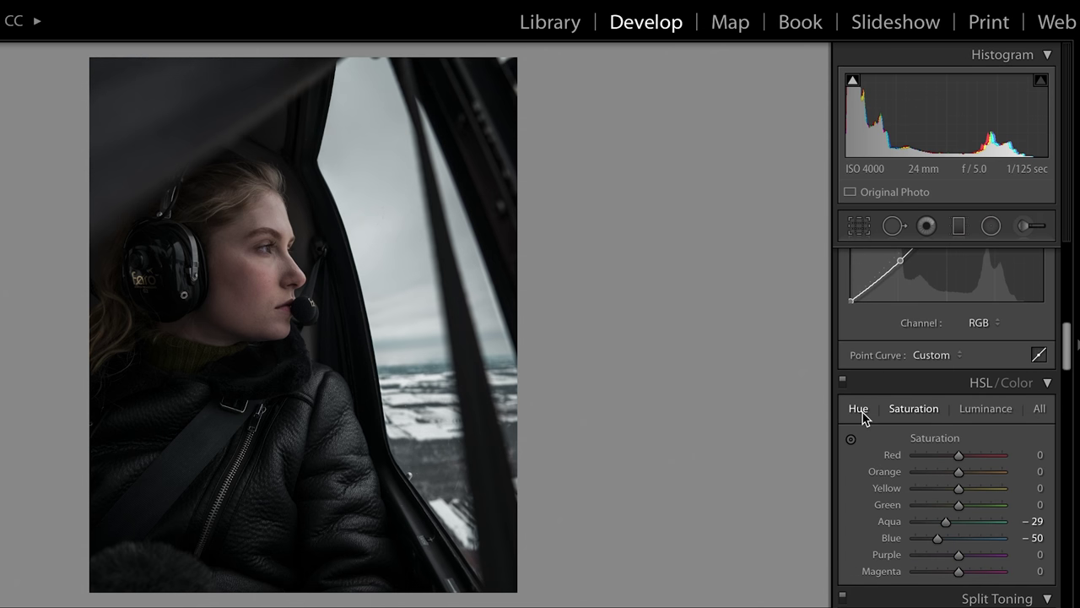
{"action": "left_click", "coordinate": [862, 417]}
{"action": "left_click_drag", "start_coordinate": [959, 454], "coordinate": [979, 456]}
Step: Fine-tune the blue primary in the calibration and lower HSL aqua saturation to -73 and blue saturation to -67
{"action": "scroll", "coordinate": [886, 464], "scroll_direction": "down", "scroll_amount": 15}
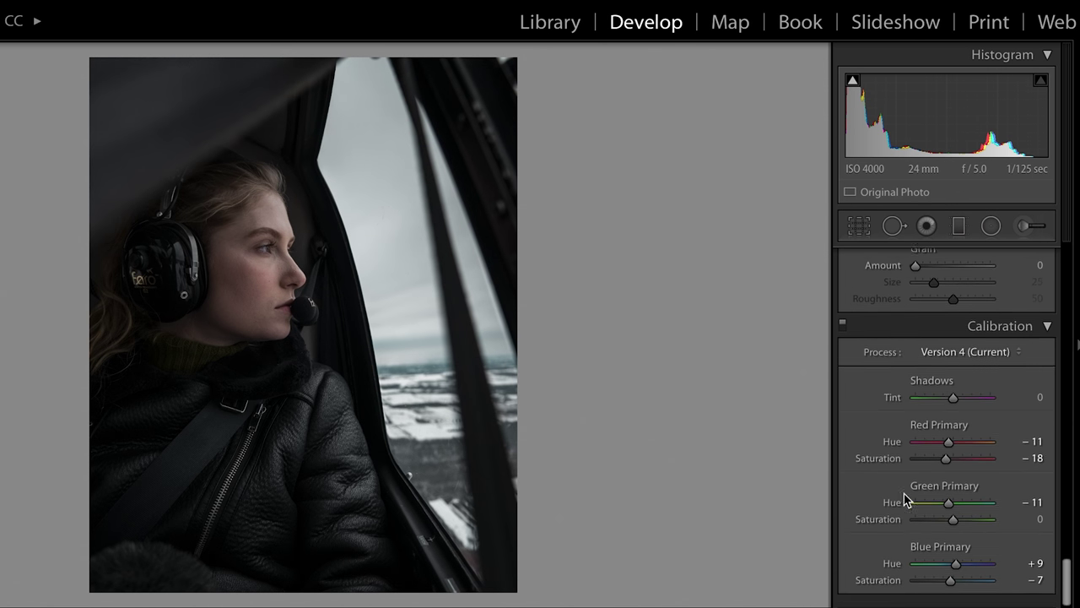
{"action": "mouse_move", "coordinate": [946, 572]}
{"action": "left_mouse_down"}
{"action": "mouse_move", "coordinate": [974, 574]}
{"action": "mouse_move", "coordinate": [950, 574]}
{"action": "left_mouse_up"}
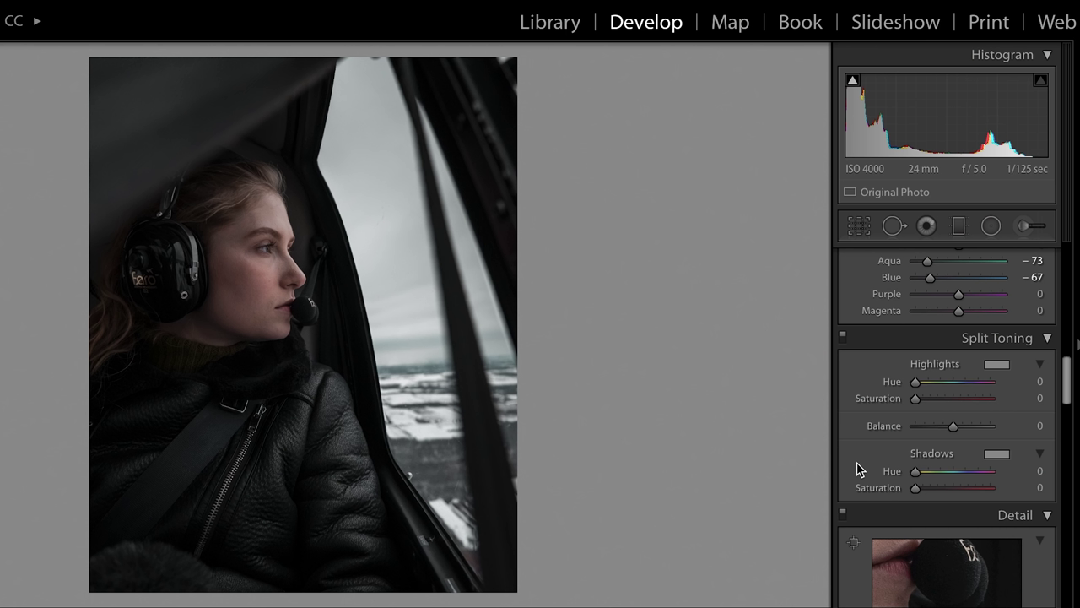
Step: Tint the split-toning shadows with hue 194 and saturation 16 at a balance of +100, and compare the result with it switched off
{"action": "left_click", "coordinate": [959, 489]}
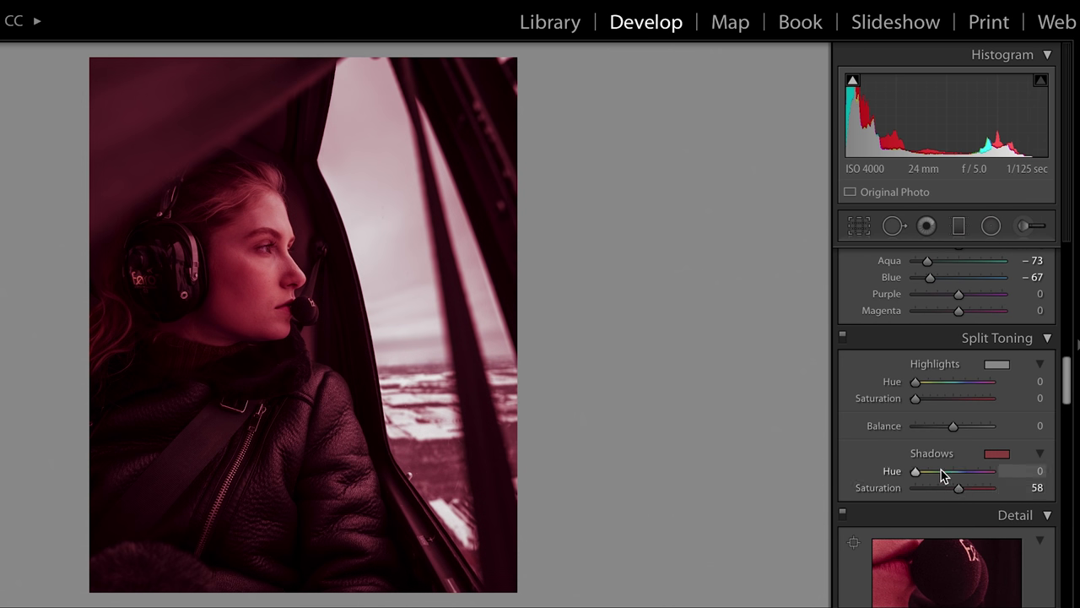
{"action": "left_click_drag", "start_coordinate": [950, 478], "coordinate": [958, 478]}
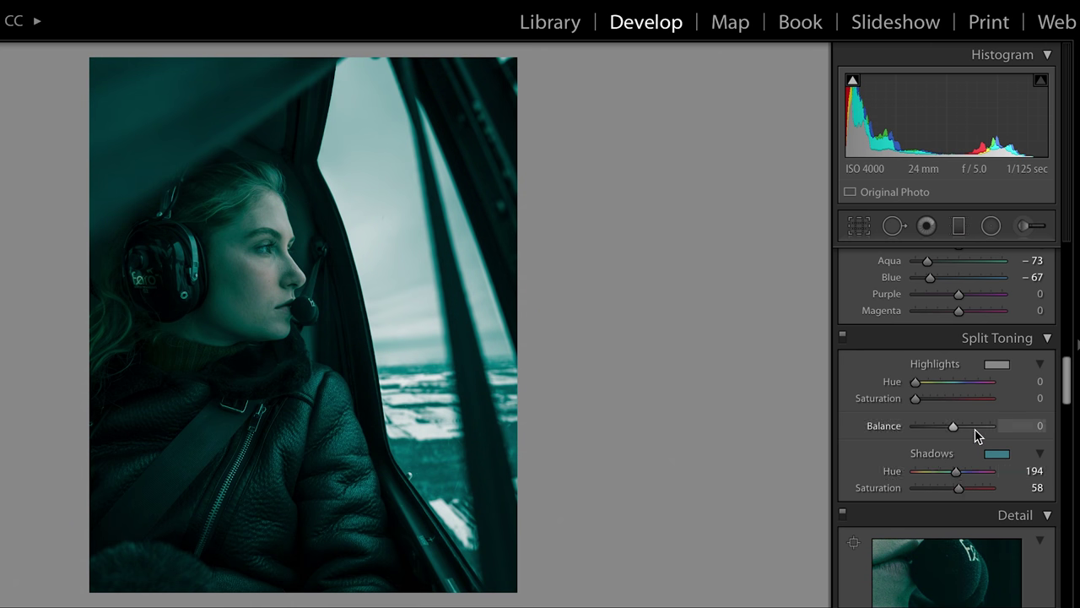
{"action": "left_click_drag", "start_coordinate": [975, 431], "coordinate": [994, 434]}
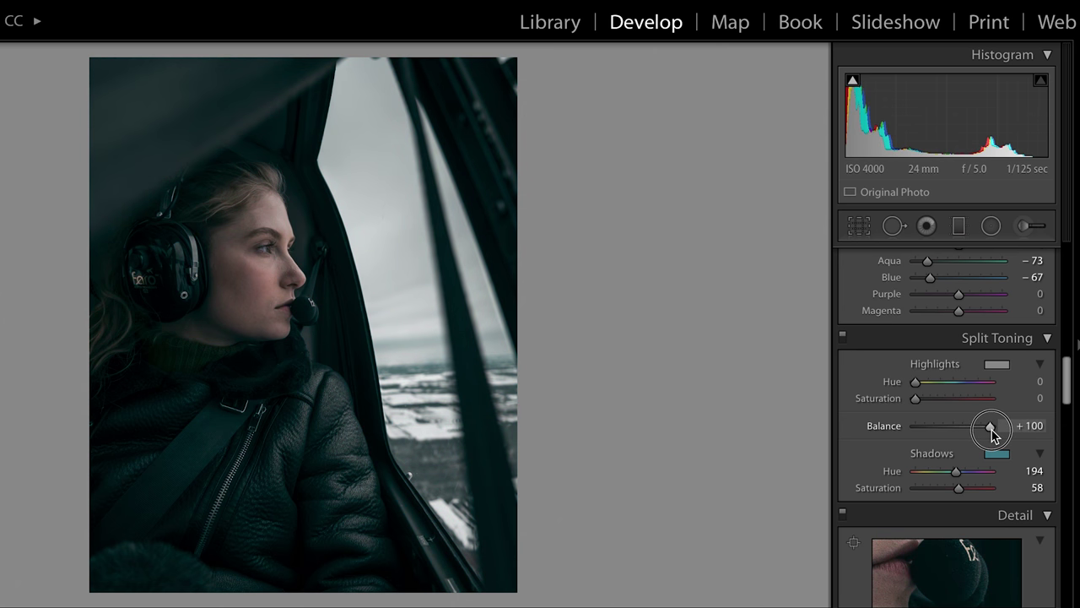
{"action": "left_click_drag", "start_coordinate": [921, 496], "coordinate": [926, 489]}
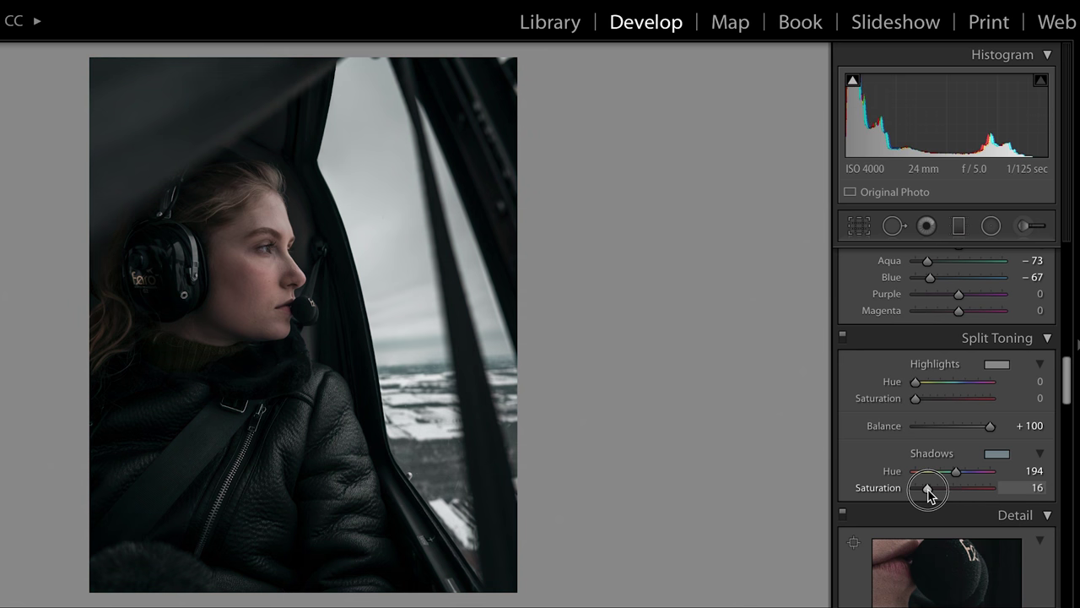
{"action": "left_click", "coordinate": [842, 337]}
{"action": "left_click", "coordinate": [842, 337]}
{"action": "left_click", "coordinate": [843, 338]}
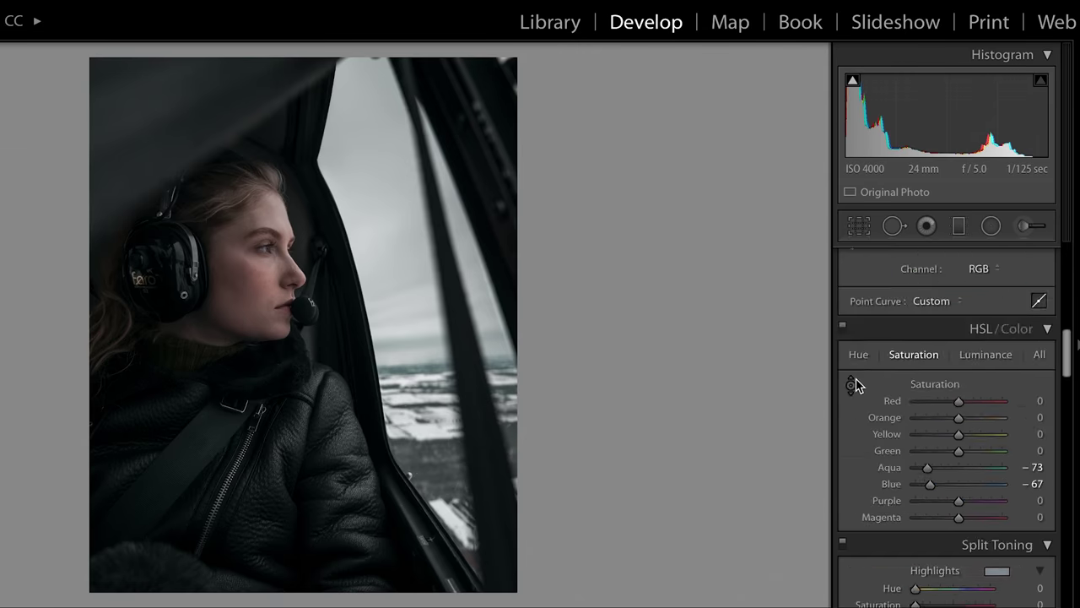
Step: Set the basic Highlights to -29, Shadows to +46 and Blacks to -11
{"action": "scroll", "coordinate": [895, 397], "scroll_direction": "up", "scroll_amount": 5}
{"action": "left_click_drag", "start_coordinate": [932, 484], "coordinate": [951, 538]}
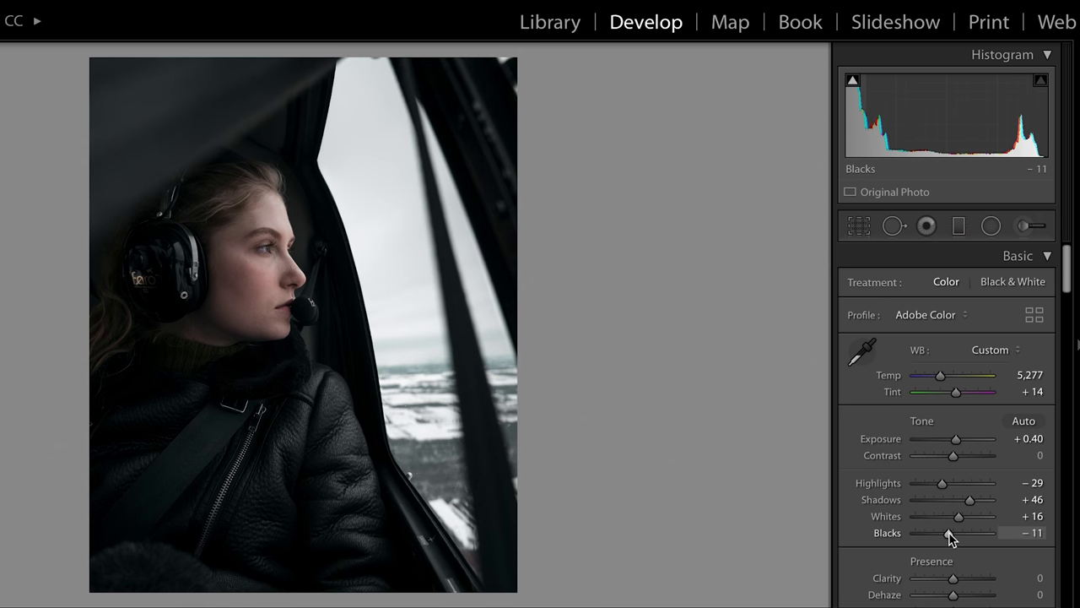
Step: Inspect the woman's face up close and fine-tune its HSL red and orange hues, setting orange to +9
{"action": "left_click", "coordinate": [273, 236]}
{"action": "left_click_drag", "start_coordinate": [241, 280], "coordinate": [312, 234]}
{"action": "left_click", "coordinate": [413, 292]}
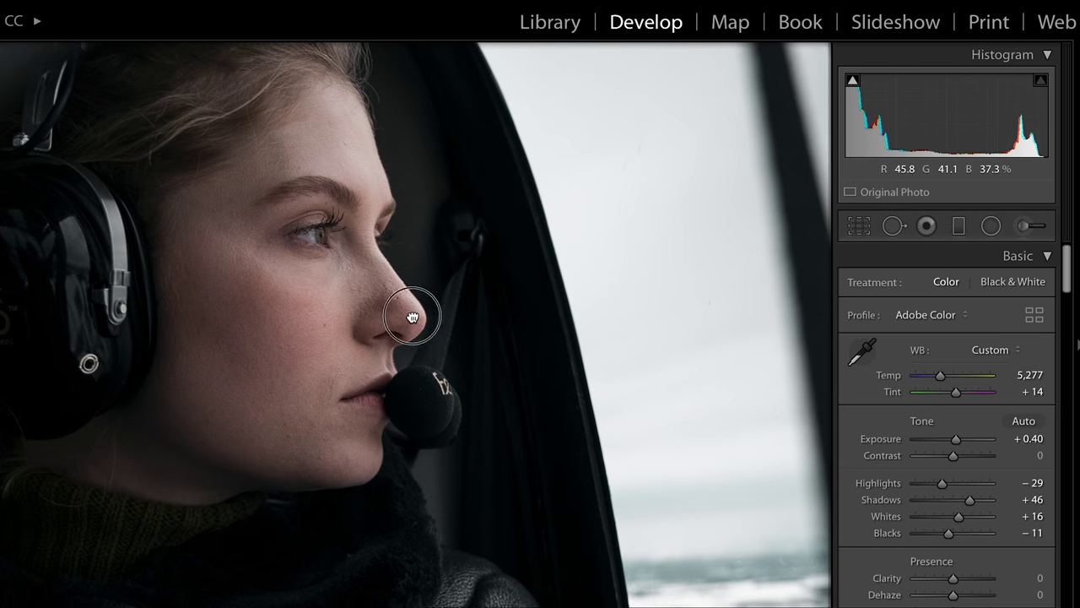
{"action": "scroll", "coordinate": [855, 422], "scroll_direction": "down", "scroll_amount": 10}
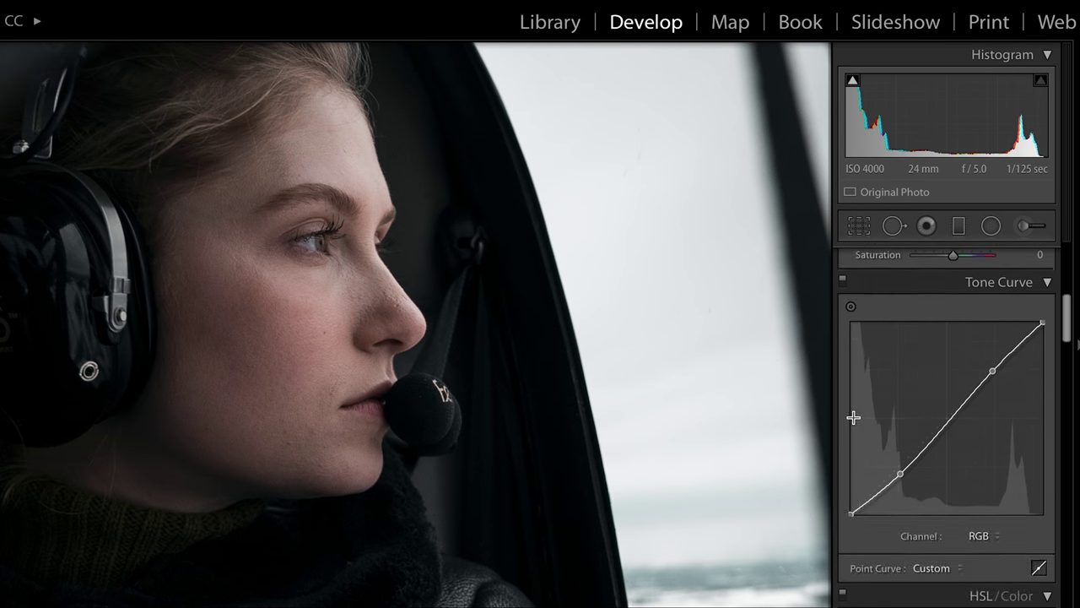
{"action": "left_click", "coordinate": [856, 290]}
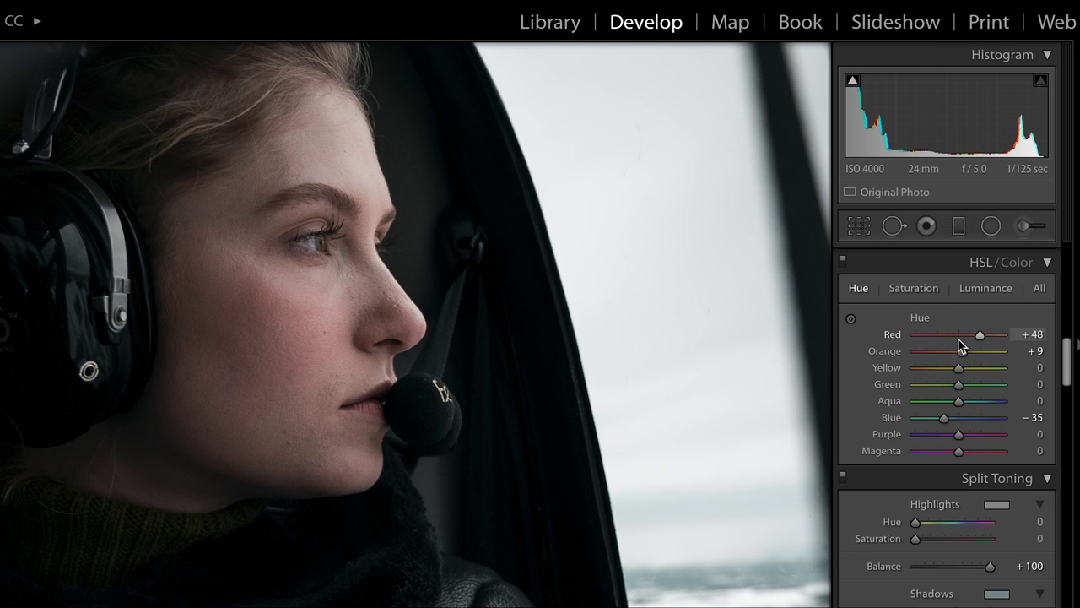
{"action": "mouse_move", "coordinate": [958, 339]}
{"action": "left_mouse_down"}
{"action": "mouse_move", "coordinate": [991, 335]}
{"action": "mouse_move", "coordinate": [959, 357]}
{"action": "left_mouse_up"}
Step: Set the HSL red saturation to +10 and orange saturation to +18, and return to the full photo
{"action": "left_click", "coordinate": [932, 291]}
{"action": "left_click_drag", "start_coordinate": [962, 336], "coordinate": [969, 342]}
{"action": "left_click_drag", "start_coordinate": [785, 321], "coordinate": [667, 322]}
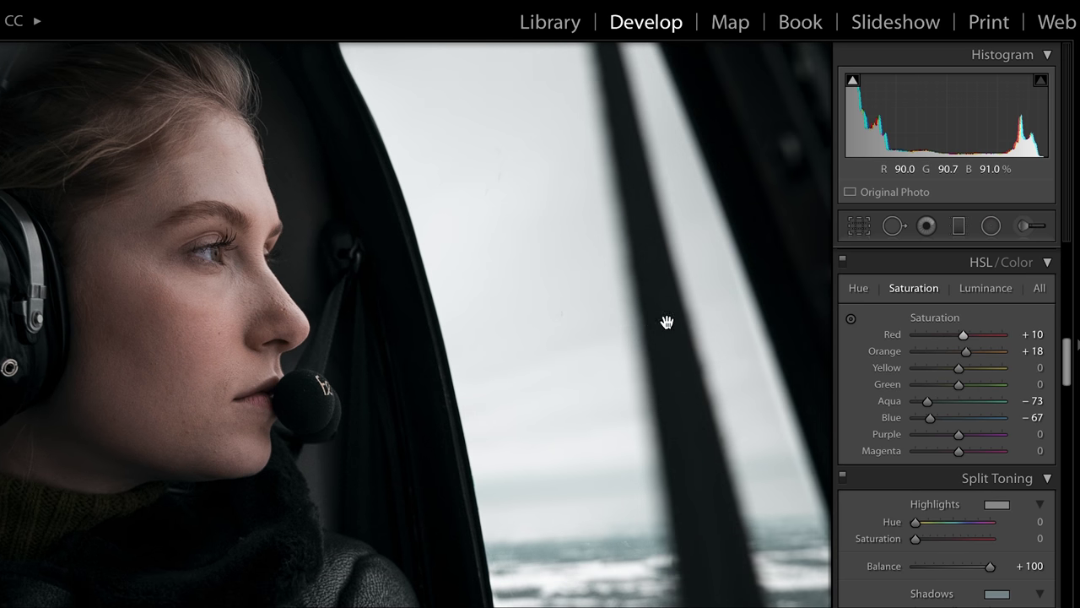
{"action": "left_click", "coordinate": [622, 317]}
Step: Lower the basic Shadows to +21 and paint over the leather jacket with the Adjustment Brush
{"action": "scroll", "coordinate": [1023, 234], "scroll_direction": "up", "scroll_amount": 5}
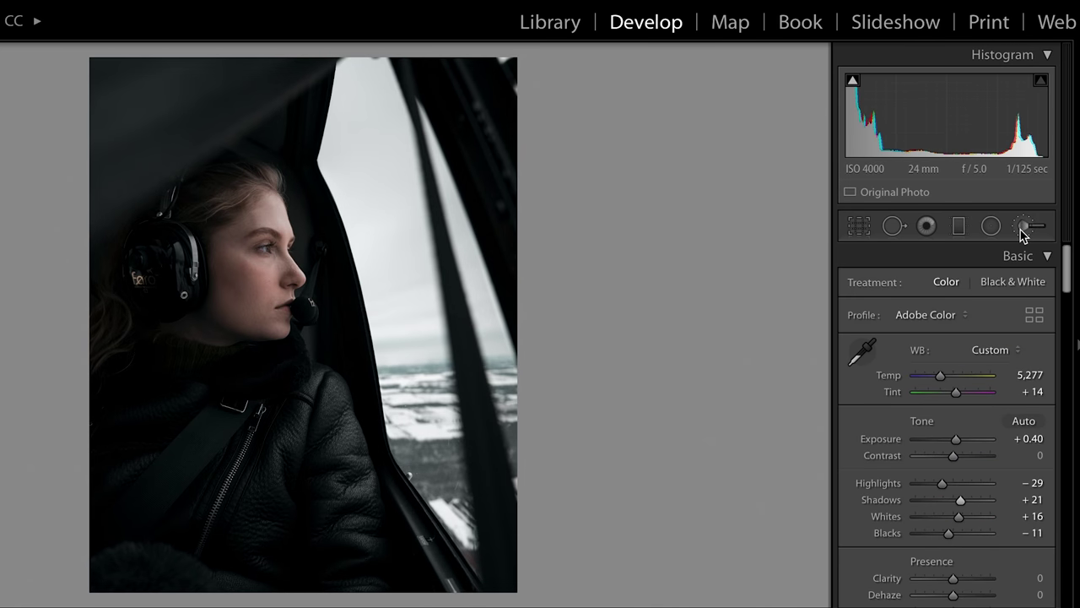
{"action": "left_click", "coordinate": [1023, 228]}
{"action": "mouse_move", "coordinate": [288, 441]}
{"action": "left_mouse_down"}
{"action": "mouse_move", "coordinate": [201, 417]}
{"action": "mouse_move", "coordinate": [290, 421]}
{"action": "mouse_move", "coordinate": [317, 463]}
{"action": "mouse_move", "coordinate": [209, 504]}
{"action": "mouse_move", "coordinate": [197, 443]}
{"action": "mouse_move", "coordinate": [290, 417]}
{"action": "mouse_move", "coordinate": [296, 433]}
{"action": "mouse_move", "coordinate": [278, 435]}
{"action": "mouse_move", "coordinate": [291, 436]}
{"action": "mouse_move", "coordinate": [375, 580]}
{"action": "mouse_move", "coordinate": [210, 540]}
{"action": "mouse_move", "coordinate": [187, 433]}
{"action": "mouse_move", "coordinate": [128, 401]}
{"action": "mouse_move", "coordinate": [289, 462]}
{"action": "left_mouse_up"}
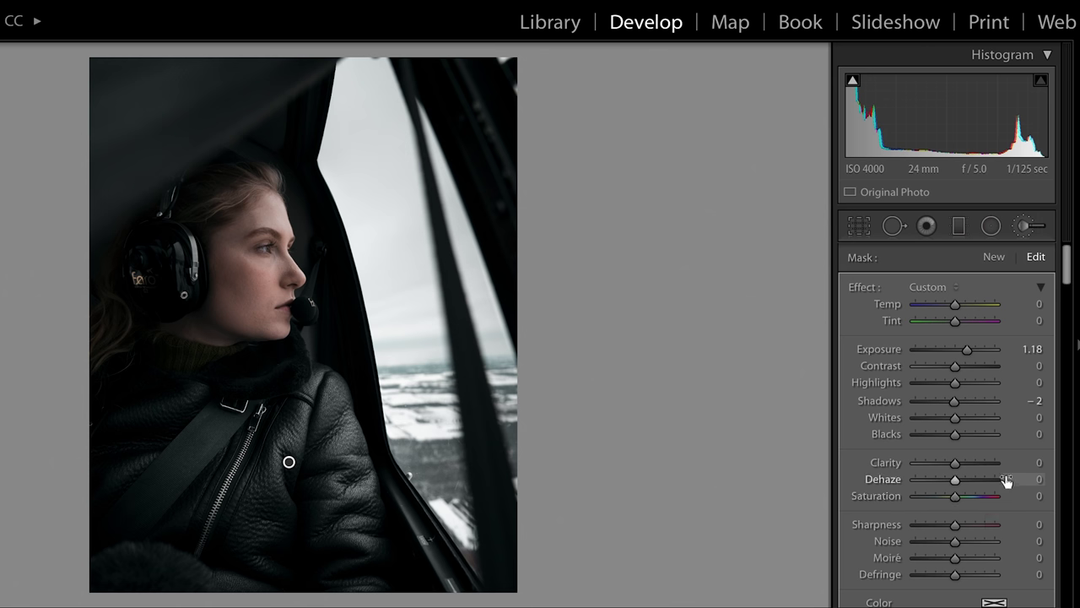
Step: Reset the jacket mask's exposure to 0.00, raise its shadows and clarity, and finish the brush adjustment
{"action": "left_click_drag", "start_coordinate": [967, 350], "coordinate": [956, 355]}
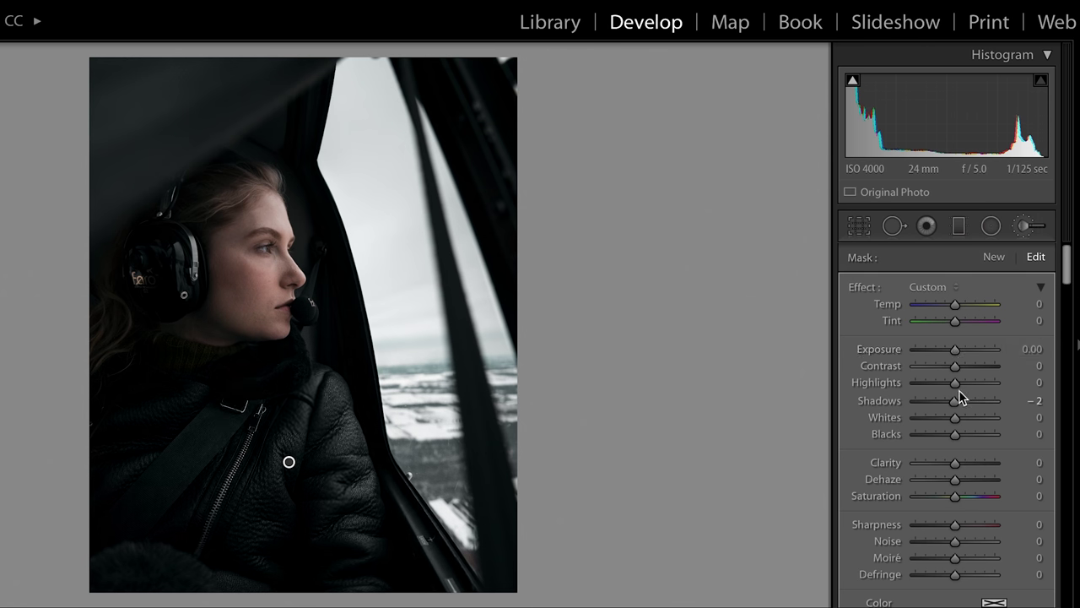
{"action": "left_click_drag", "start_coordinate": [962, 400], "coordinate": [976, 401]}
{"action": "left_click_drag", "start_coordinate": [957, 464], "coordinate": [958, 465]}
{"action": "left_click", "coordinate": [1024, 225]}
Step: Adjust the 4 x 5 crop's framing around the woman and apply it
{"action": "left_click", "coordinate": [860, 226]}
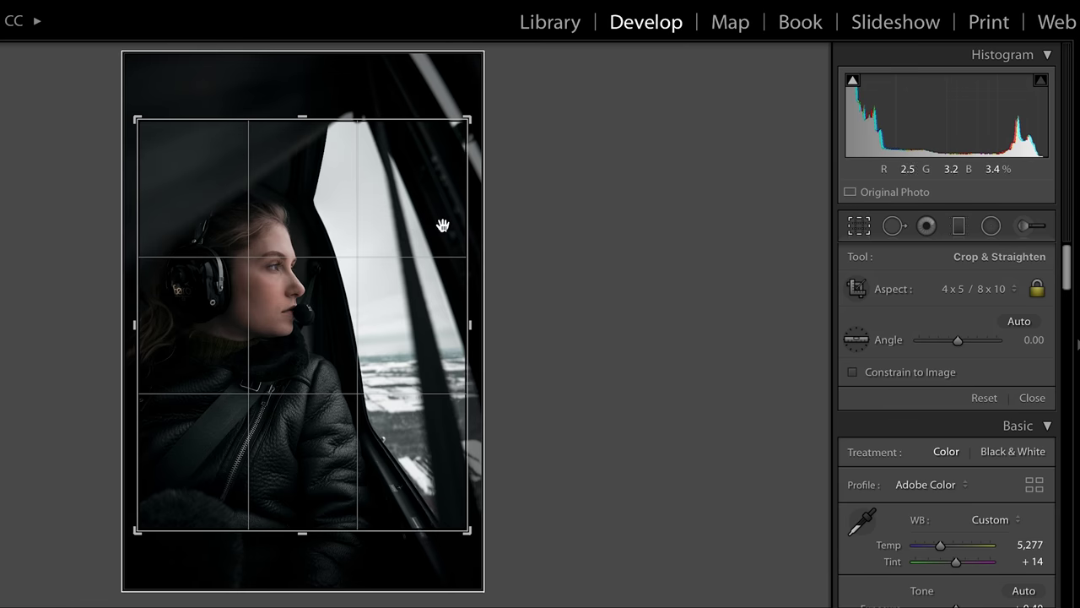
{"action": "left_click_drag", "start_coordinate": [445, 148], "coordinate": [464, 126]}
{"action": "key", "text": "Return"}
Step: Add a post-crop vignette with amount -22, roundness +45 and feather 74
{"action": "scroll", "coordinate": [947, 386], "scroll_direction": "down", "scroll_amount": 15}
{"action": "left_click_drag", "start_coordinate": [950, 386], "coordinate": [973, 436]}
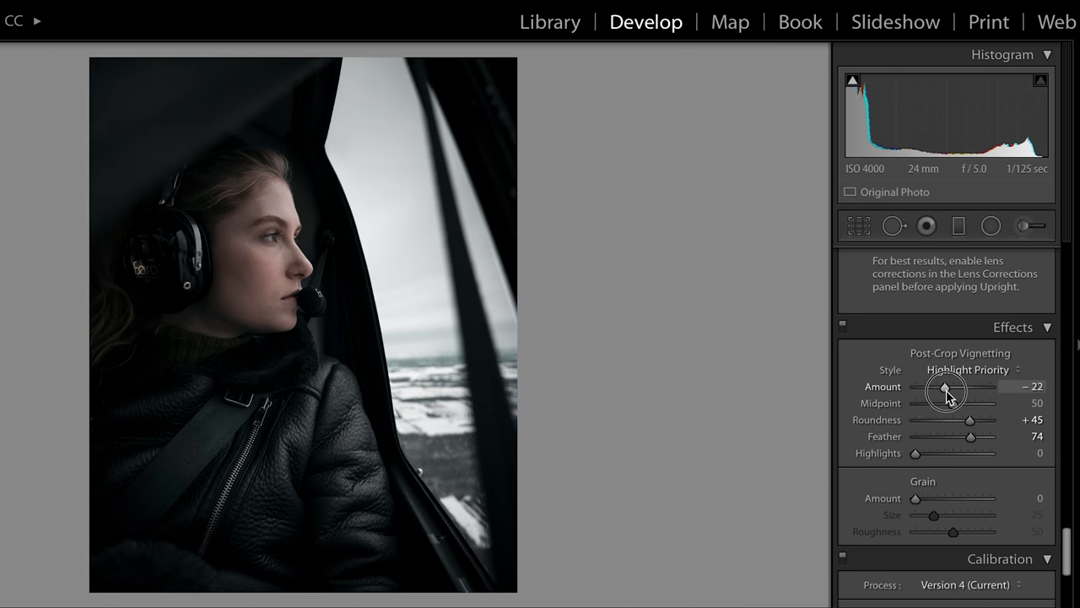
Step: Refine the basic settings to temperature 5,427, exposure +0.30, highlights -49, shadows +46 and clarity +3
{"action": "scroll", "coordinate": [869, 379], "scroll_direction": "up", "scroll_amount": 10}
{"action": "scroll", "coordinate": [871, 379], "scroll_direction": "up", "scroll_amount": 10}
{"action": "left_click_drag", "start_coordinate": [953, 374], "coordinate": [934, 379]}
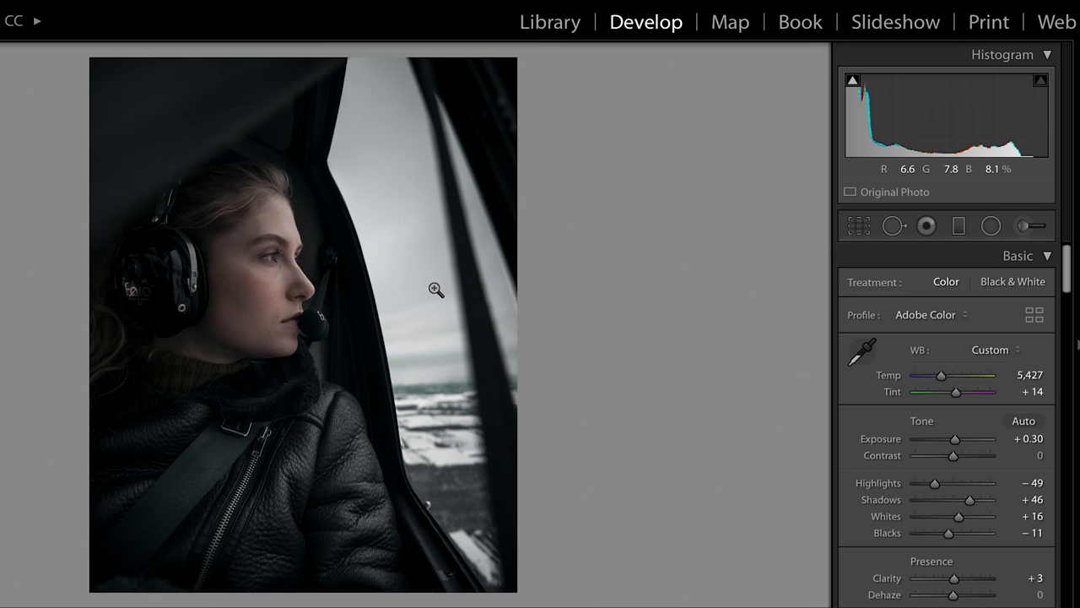
Step: Set the split-toning shadows to hue 164 and saturation 20, and the basic vibrance to +27 and saturation to -33
{"action": "scroll", "coordinate": [873, 403], "scroll_direction": "down", "scroll_amount": 15}
{"action": "left_click_drag", "start_coordinate": [948, 447], "coordinate": [931, 463]}
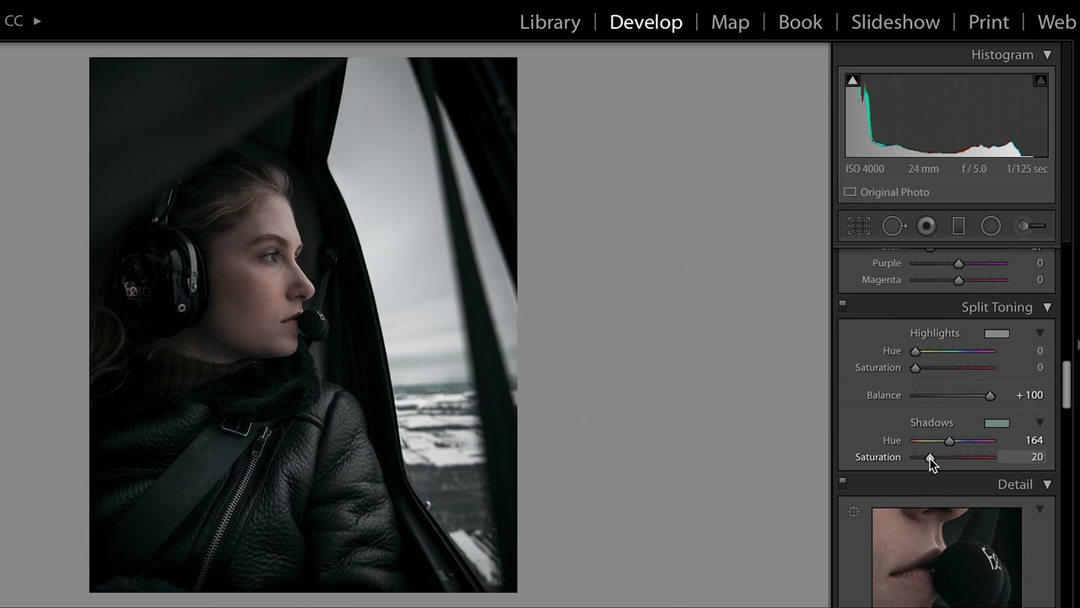
{"action": "scroll", "coordinate": [945, 422], "scroll_direction": "up", "scroll_amount": 10}
{"action": "left_click_drag", "start_coordinate": [967, 393], "coordinate": [943, 414]}
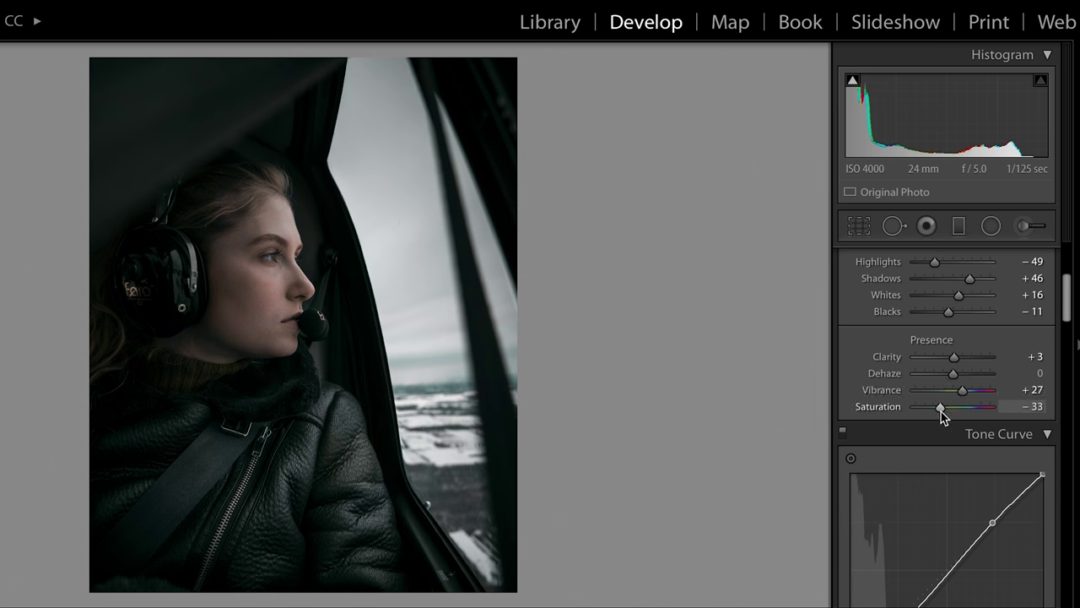
Step: Compare the edited photo with its original state and view the final edit full screen
{"action": "scroll", "coordinate": [940, 405], "scroll_direction": "up", "scroll_amount": 3}
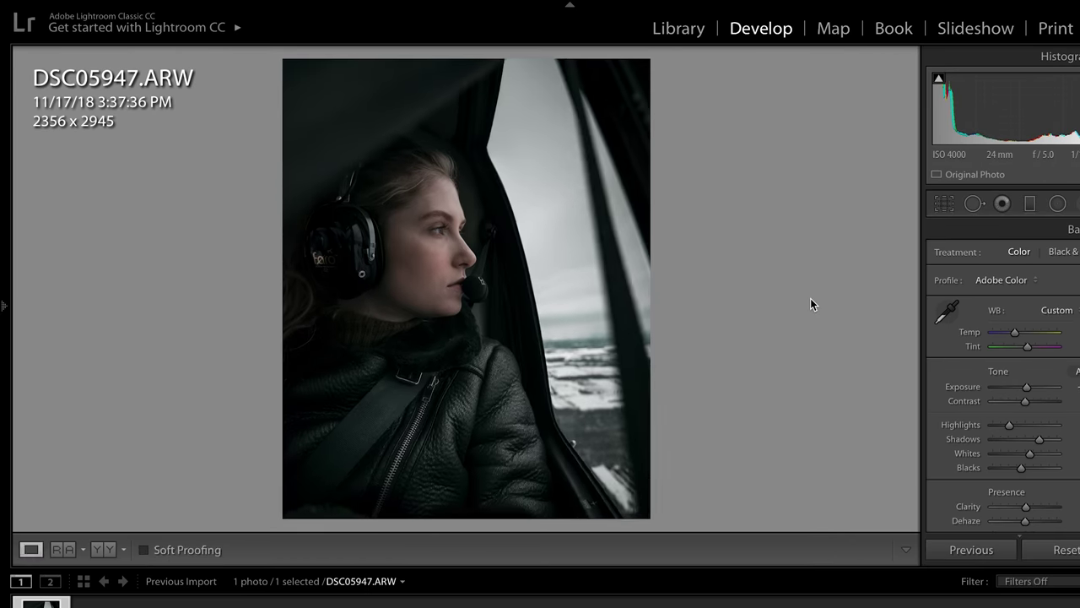
{"action": "key", "text": "backslash"}
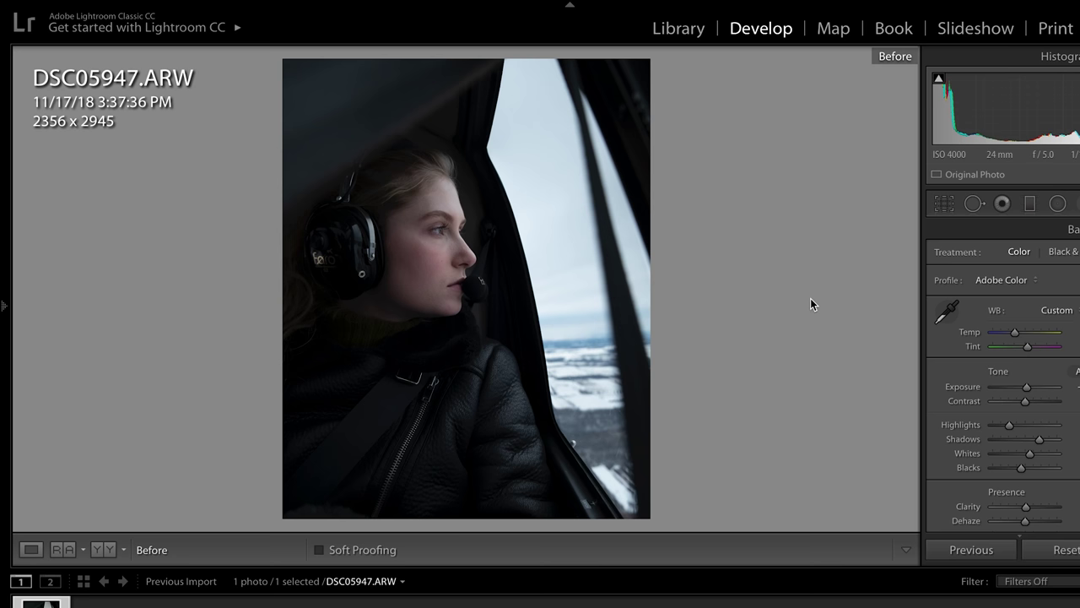
{"action": "key", "text": "backslash"}
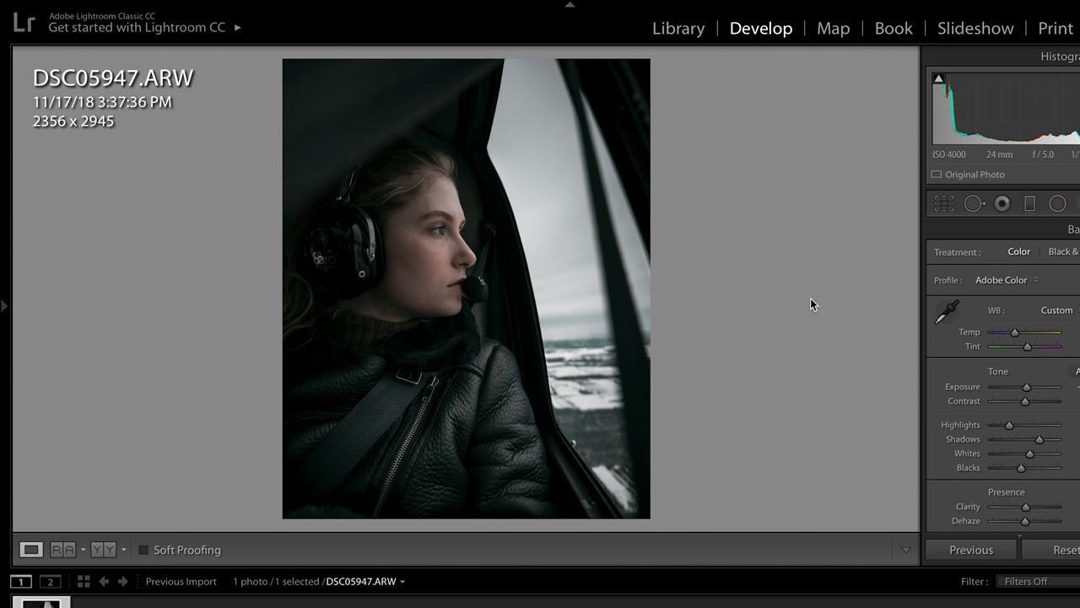
{"action": "key", "text": "f"}
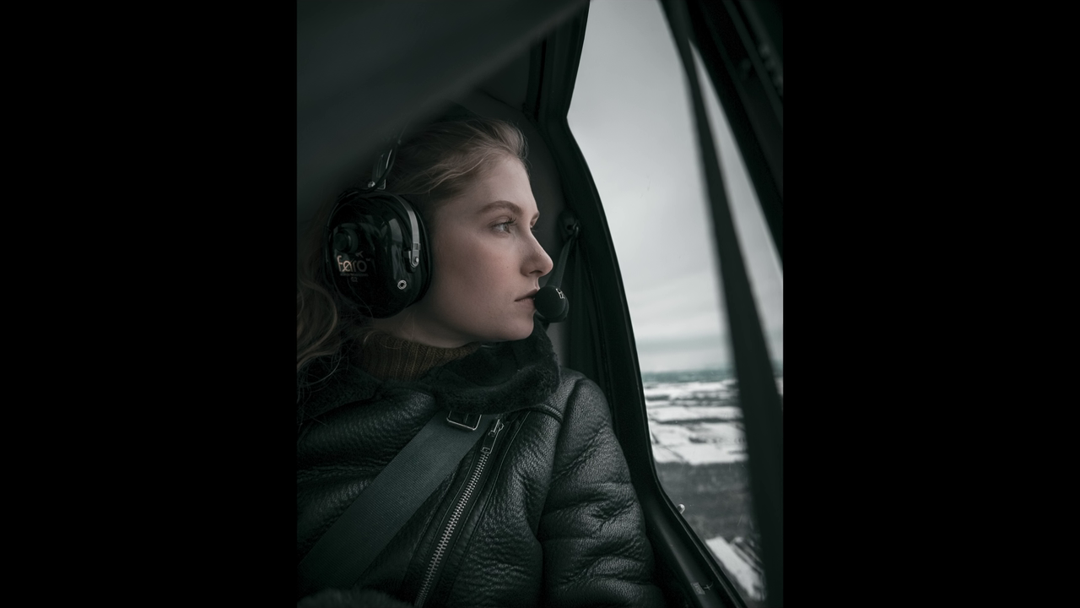